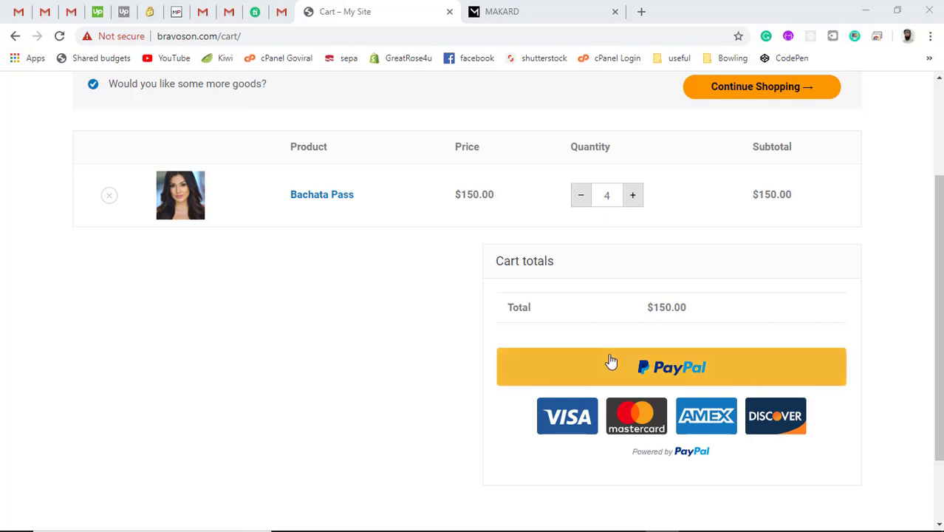
- Open the Visa card payment form in the cart and examine its card and billing address fields
{"action": "left_click", "coordinate": [580, 428]}
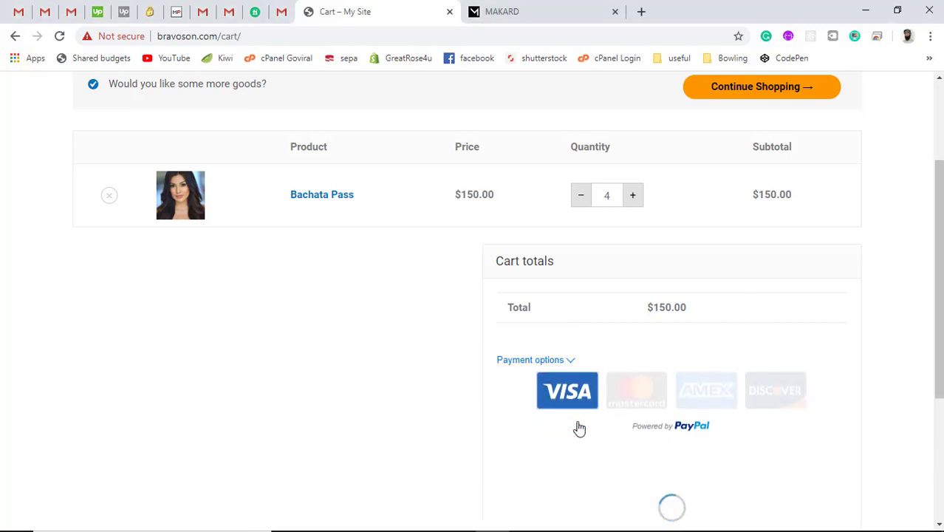
{"action": "scroll", "coordinate": [580, 428], "scroll_direction": "down", "scroll_amount": 3}
{"action": "scroll", "coordinate": [580, 429], "scroll_direction": "down", "scroll_amount": 1}
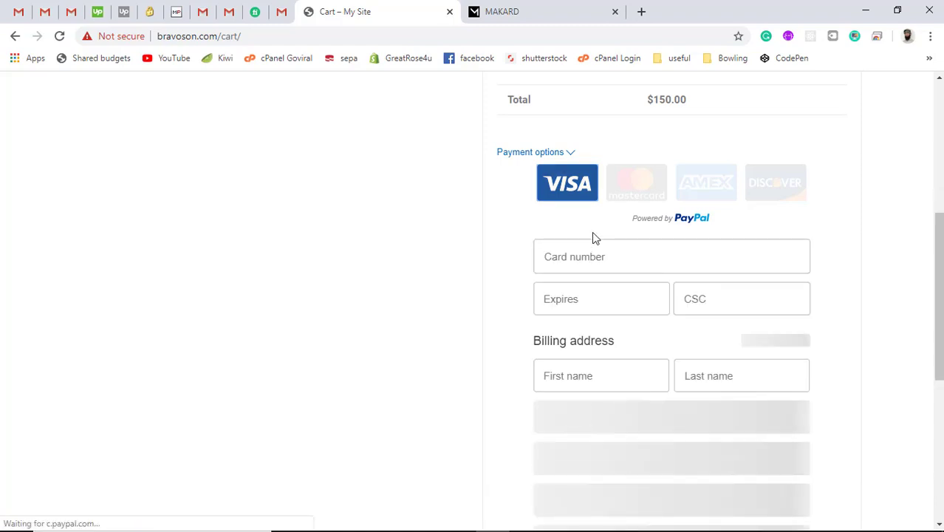
{"action": "scroll", "coordinate": [594, 284], "scroll_direction": "down", "scroll_amount": 1}
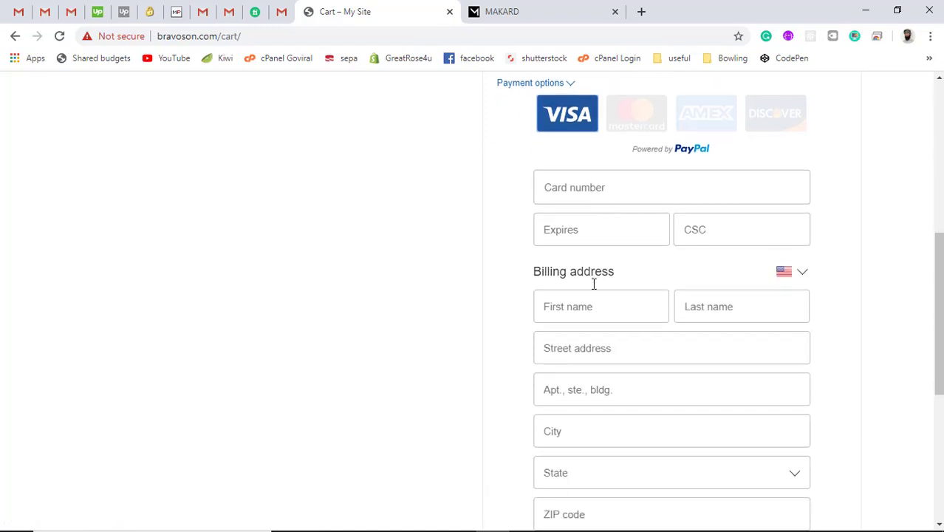
{"action": "scroll", "coordinate": [594, 284], "scroll_direction": "down", "scroll_amount": 1}
{"action": "scroll", "coordinate": [594, 284], "scroll_direction": "up", "scroll_amount": 3}
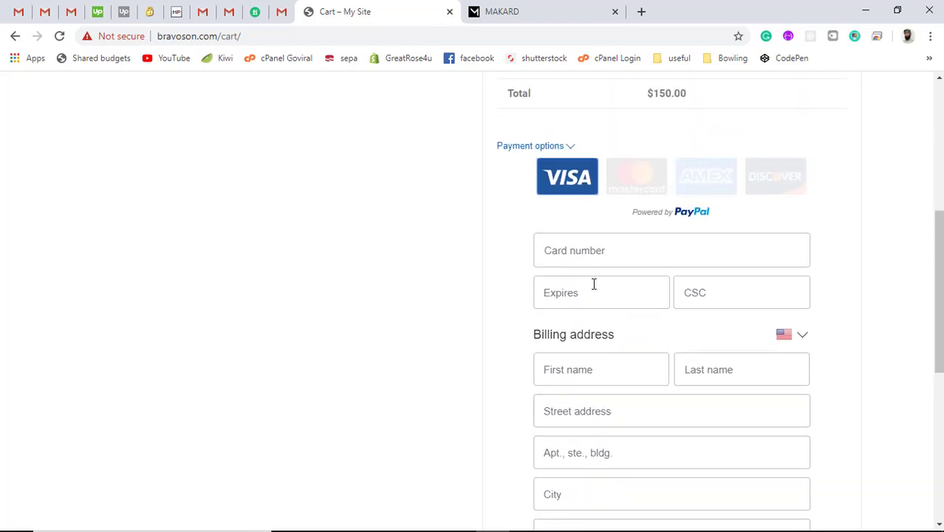
{"action": "scroll", "coordinate": [594, 284], "scroll_direction": "up", "scroll_amount": 2}
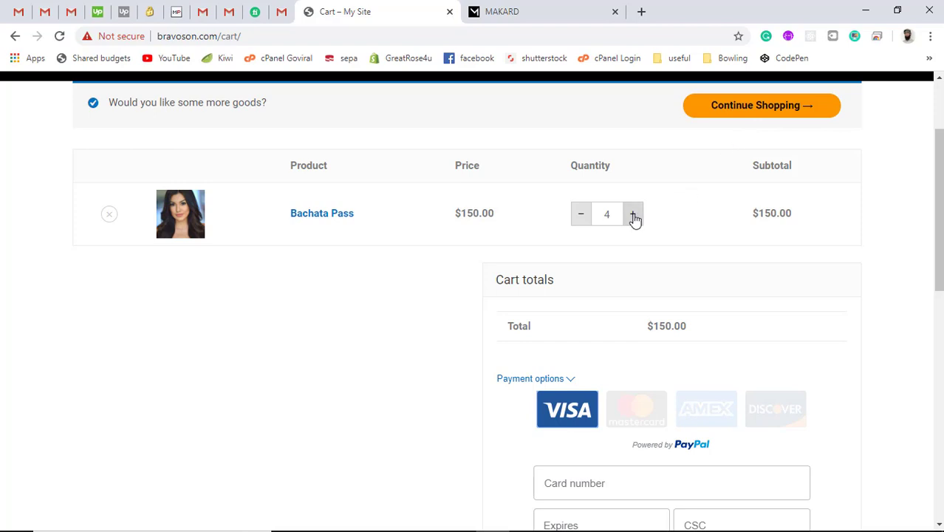
- Set the Bachata Pass quantity to 3 and back to 4, checking the subtotal and cart total
{"action": "left_click", "coordinate": [581, 217]}
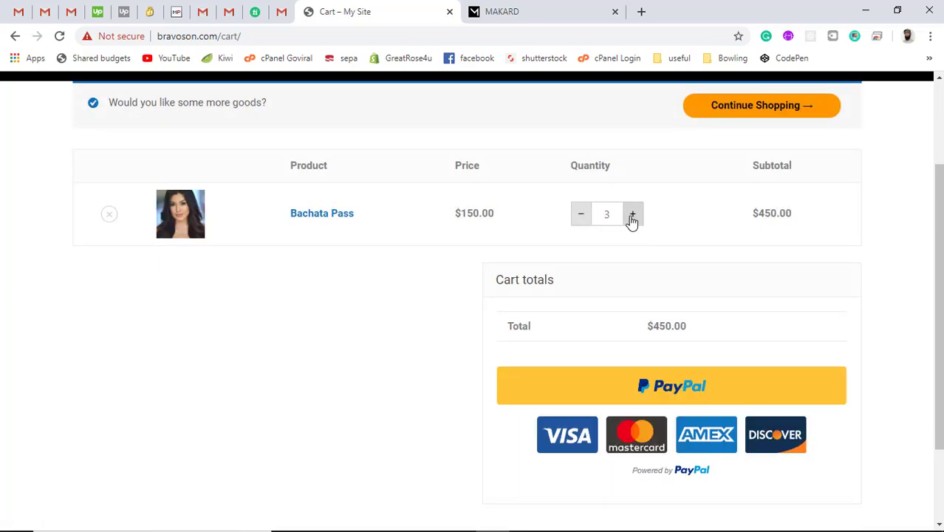
{"action": "left_click", "coordinate": [631, 219]}
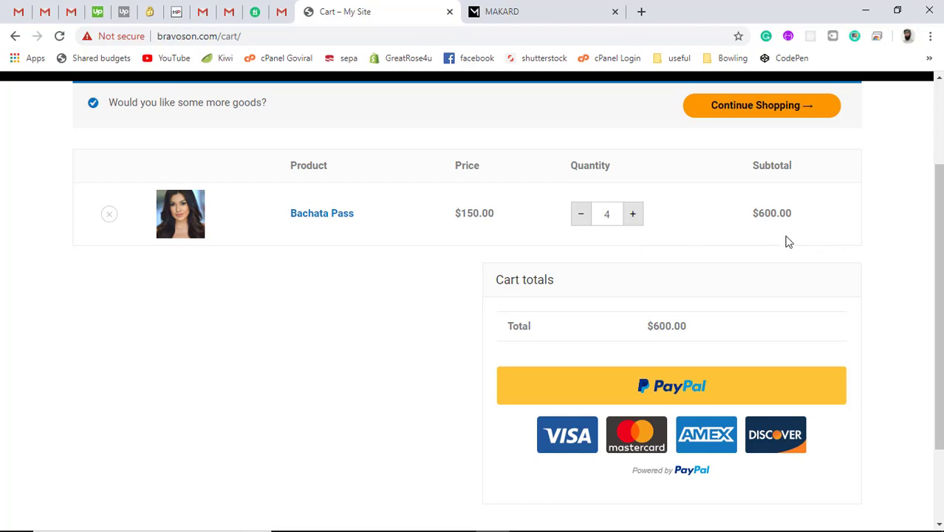
{"action": "left_click_drag", "start_coordinate": [786, 213], "coordinate": [750, 220]}
{"action": "left_click", "coordinate": [751, 221]}
{"action": "left_click_drag", "start_coordinate": [683, 336], "coordinate": [650, 331]}
- Reduce the Bachata Pass quantity to 1 and check the cart total
{"action": "left_click", "coordinate": [584, 232]}
{"action": "left_click", "coordinate": [580, 214]}
{"action": "left_click", "coordinate": [580, 213]}
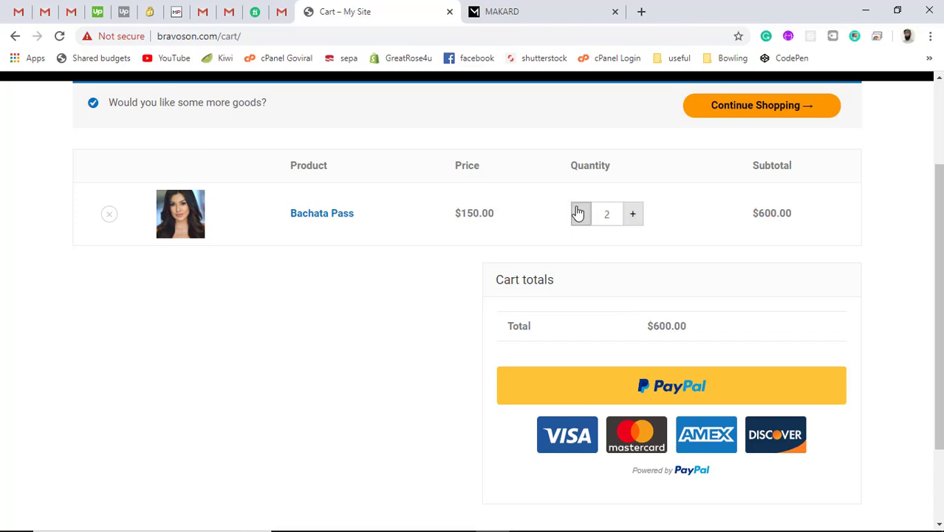
{"action": "left_click", "coordinate": [579, 213]}
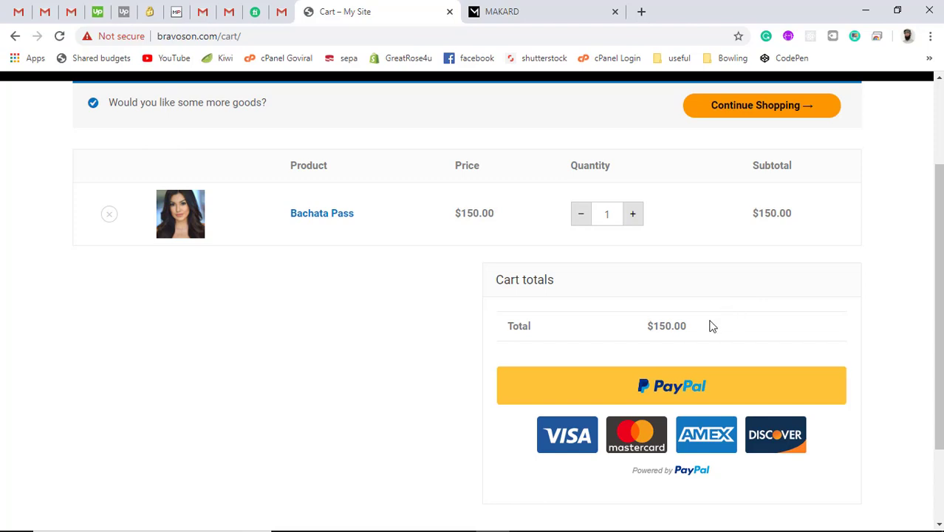
{"action": "left_click_drag", "start_coordinate": [694, 326], "coordinate": [641, 334]}
{"action": "left_click", "coordinate": [641, 334]}
- Open the Ladies Challenge product from the shop and review its description and payment options
{"action": "scroll", "coordinate": [520, 158], "scroll_direction": "up", "scroll_amount": 2}
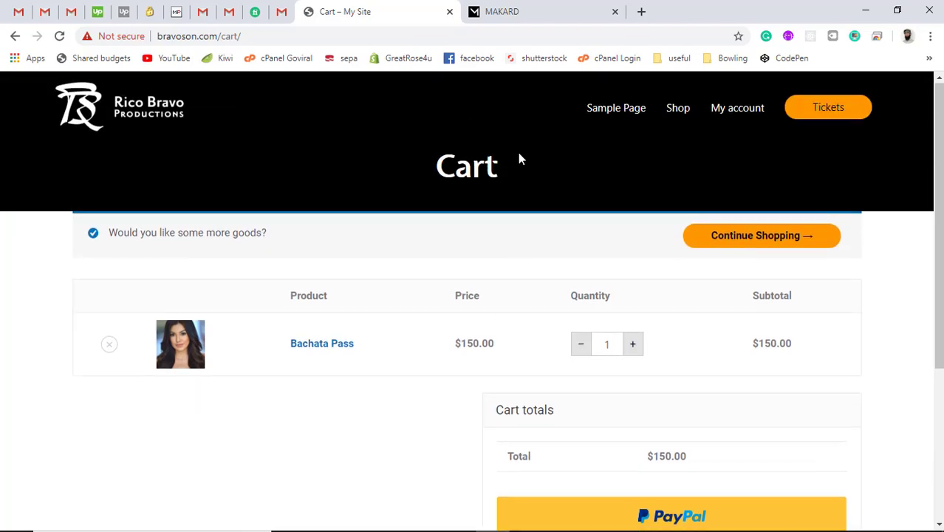
{"action": "left_click", "coordinate": [677, 109]}
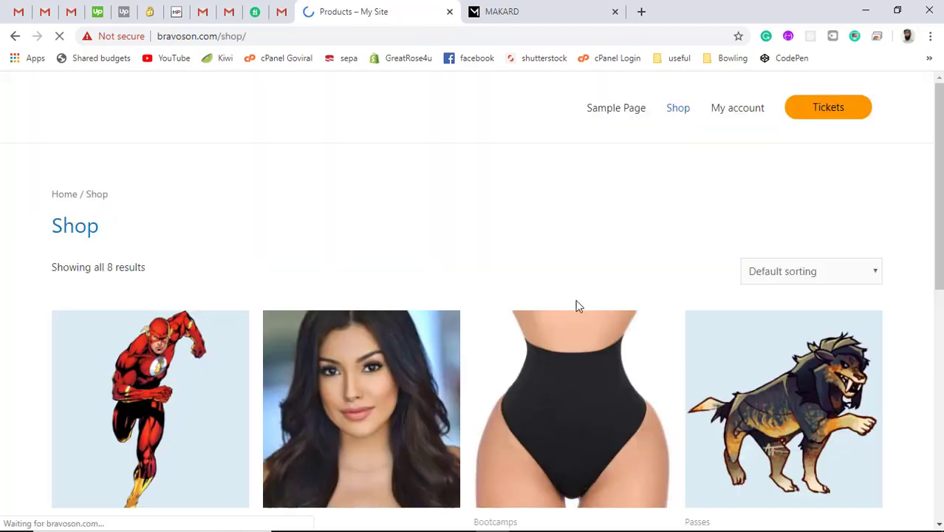
{"action": "scroll", "coordinate": [568, 312], "scroll_direction": "down", "scroll_amount": 4}
{"action": "scroll", "coordinate": [568, 312], "scroll_direction": "down", "scroll_amount": 2}
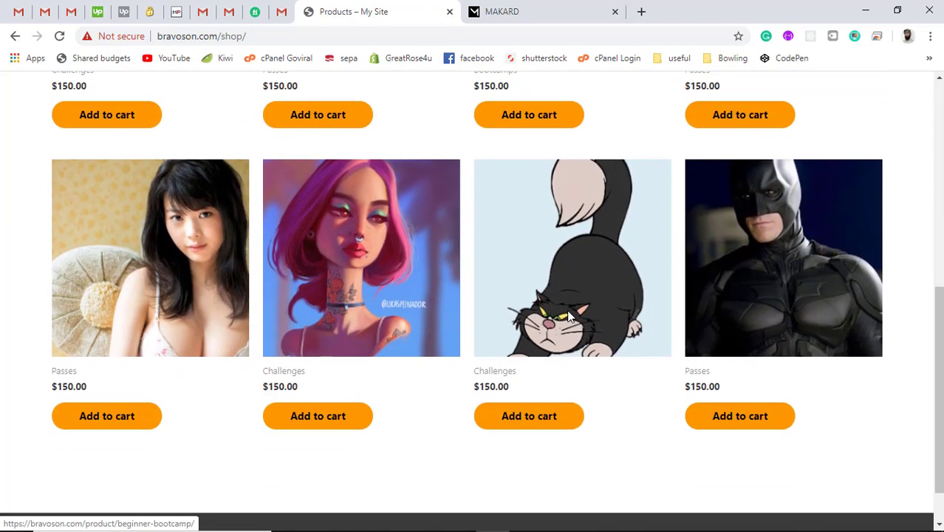
{"action": "left_click", "coordinate": [318, 264]}
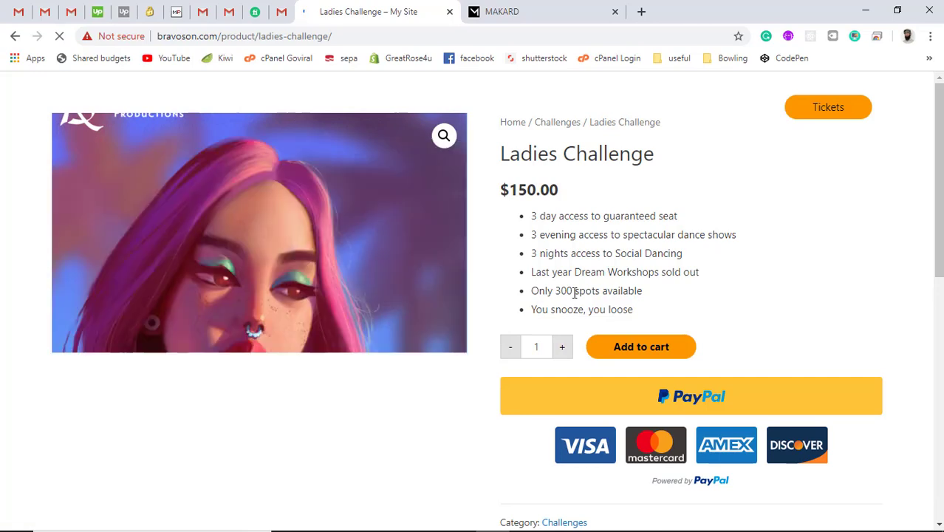
{"action": "scroll", "coordinate": [713, 295], "scroll_direction": "down", "scroll_amount": 2}
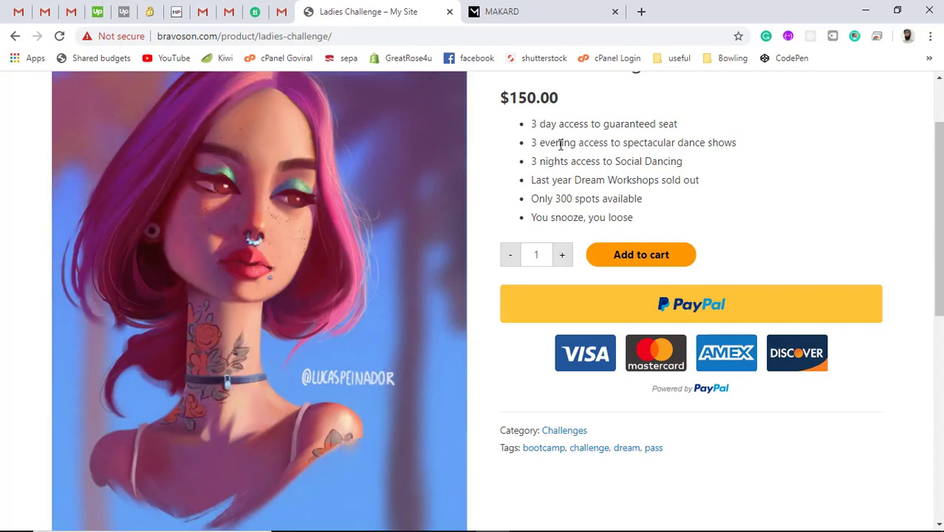
{"action": "scroll", "coordinate": [560, 144], "scroll_direction": "up", "scroll_amount": 2}
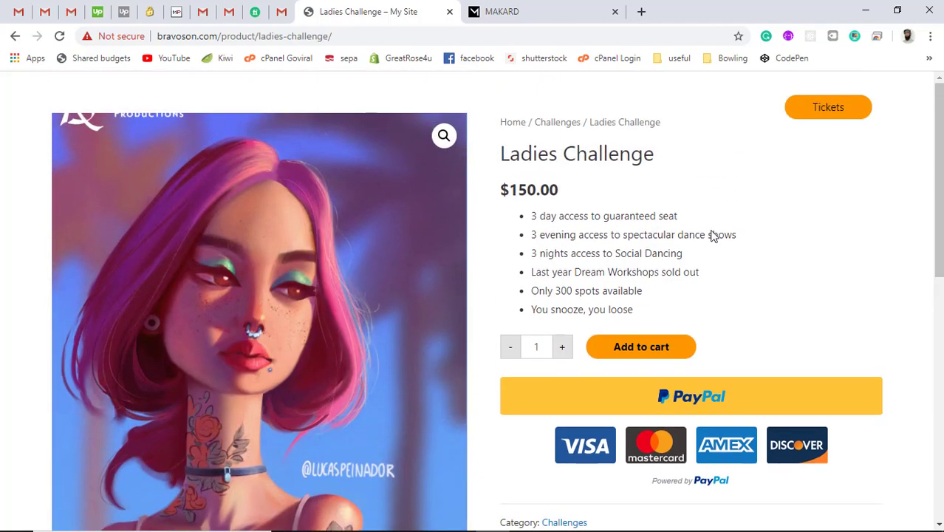
{"action": "scroll", "coordinate": [713, 235], "scroll_direction": "down", "scroll_amount": 3}
{"action": "scroll", "coordinate": [711, 232], "scroll_direction": "up", "scroll_amount": 1}
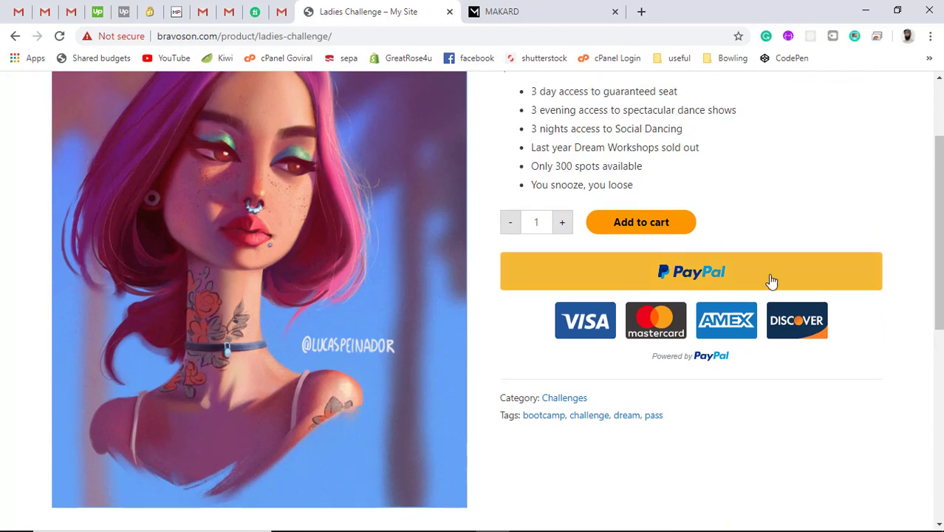
- Open and close the PayPal payment window, and display the Visa and Amex card forms on the product page
{"action": "left_click", "coordinate": [703, 288]}
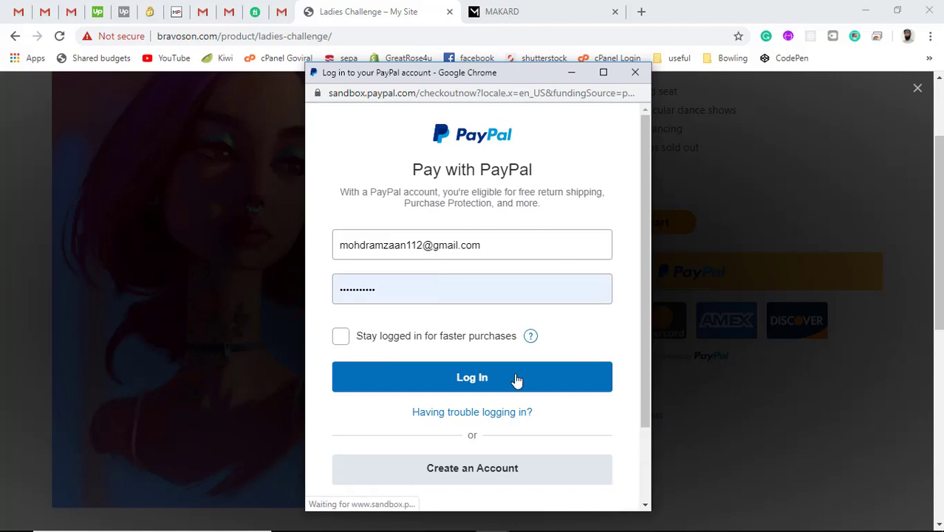
{"action": "left_click", "coordinate": [634, 73]}
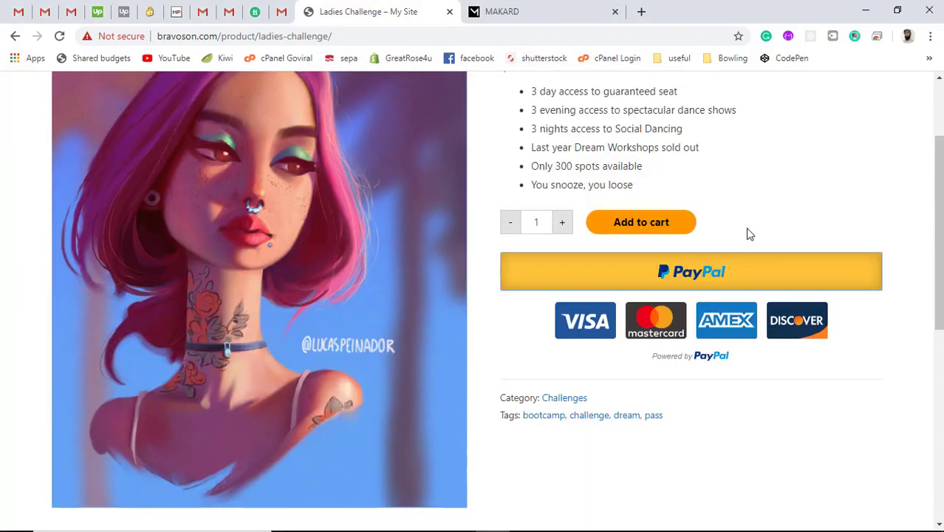
{"action": "left_click", "coordinate": [590, 331]}
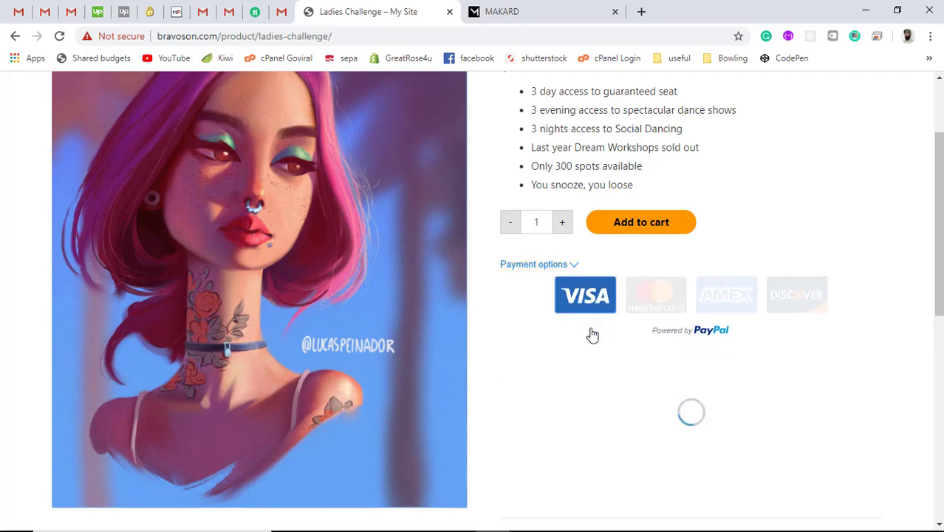
{"action": "left_click", "coordinate": [676, 305]}
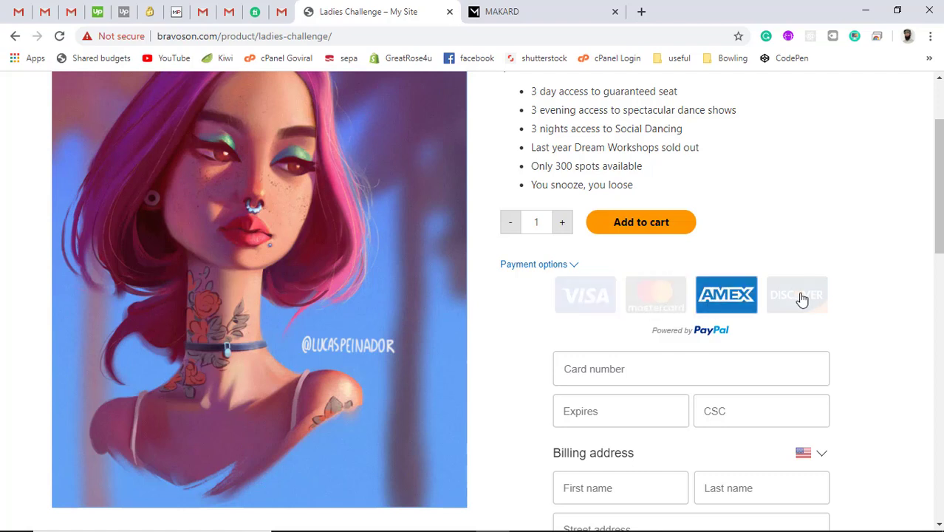
- Add the Ladies Challenge to the cart and view the cart with its payment options
{"action": "scroll", "coordinate": [802, 298], "scroll_direction": "up", "scroll_amount": 2}
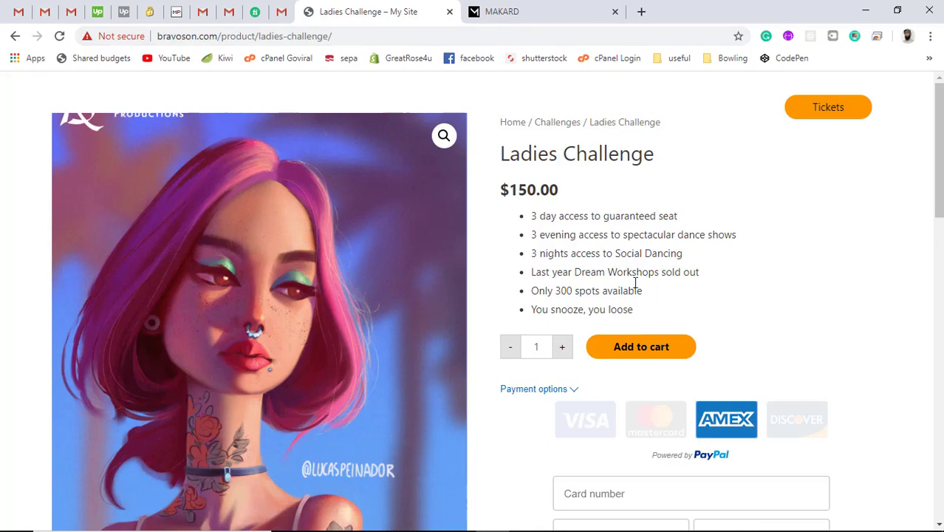
{"action": "left_click", "coordinate": [640, 357]}
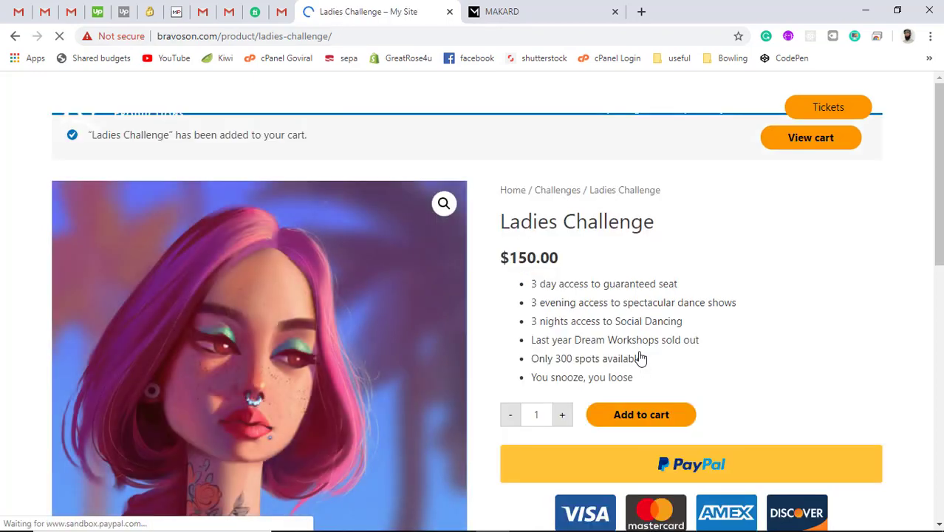
{"action": "left_click", "coordinate": [796, 148]}
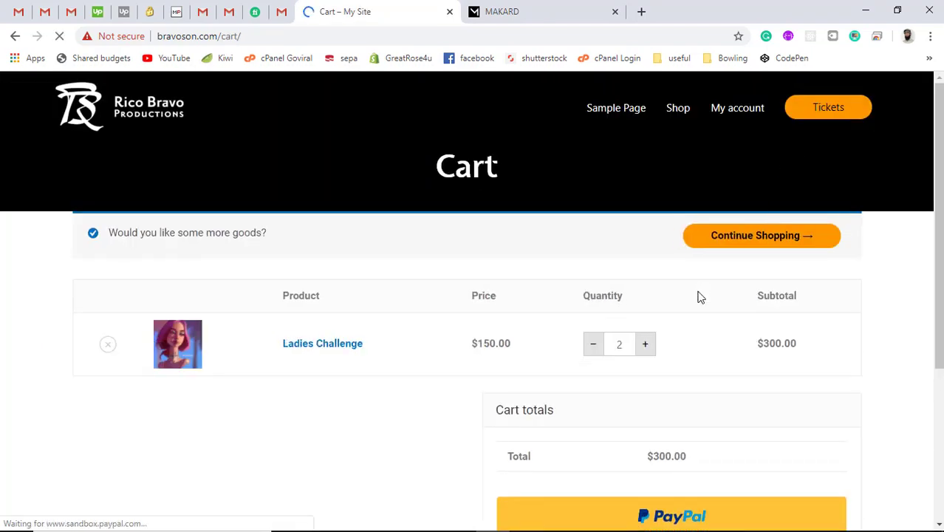
{"action": "scroll", "coordinate": [697, 295], "scroll_direction": "down", "scroll_amount": 2}
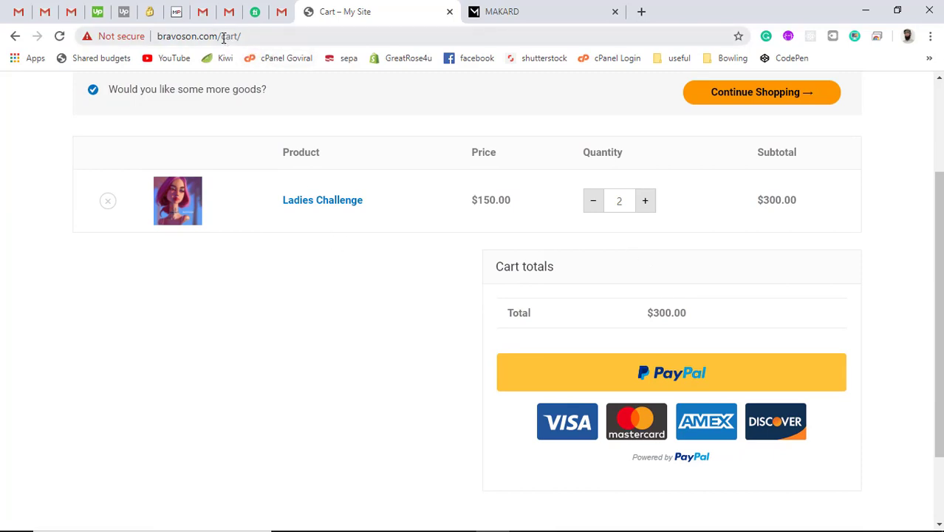
- Go to bravoson.com/checkout and examine the billing fields, order summary and PayPal and card payment options
{"action": "double_click", "coordinate": [269, 35]}
{"action": "type", "text": "checkout"}
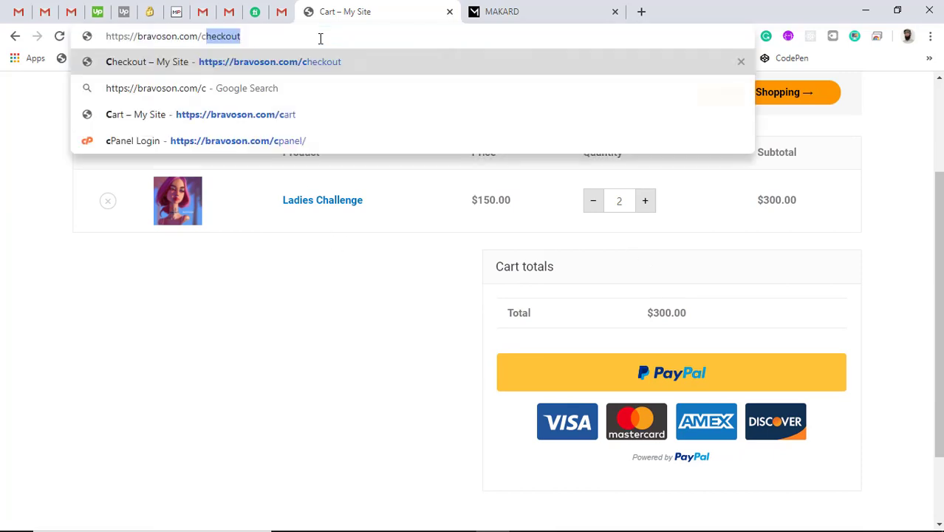
{"action": "key", "text": "Return"}
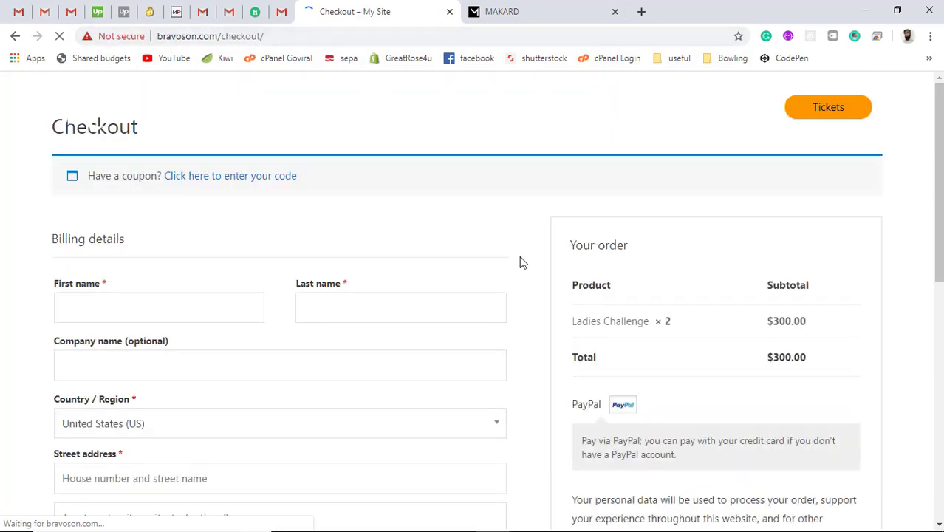
{"action": "scroll", "coordinate": [520, 260], "scroll_direction": "down", "scroll_amount": 2}
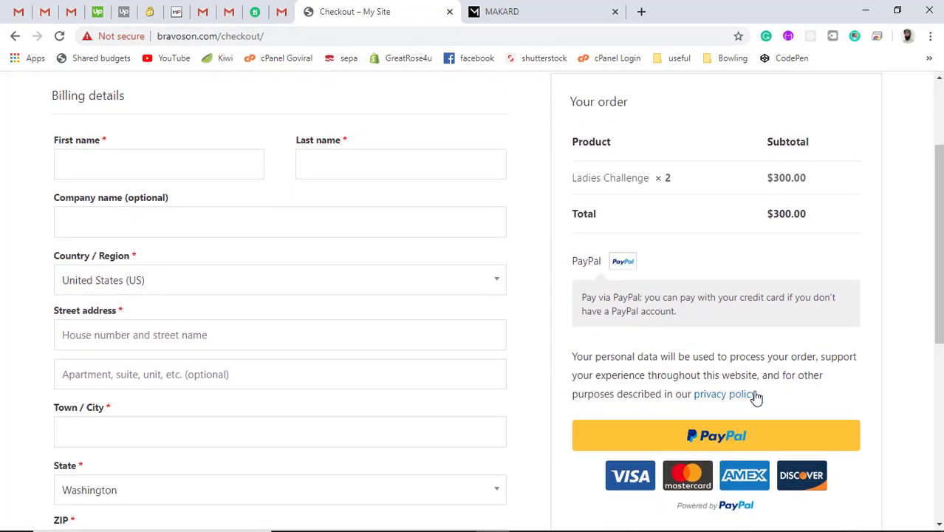
{"action": "scroll", "coordinate": [755, 395], "scroll_direction": "down", "scroll_amount": 2}
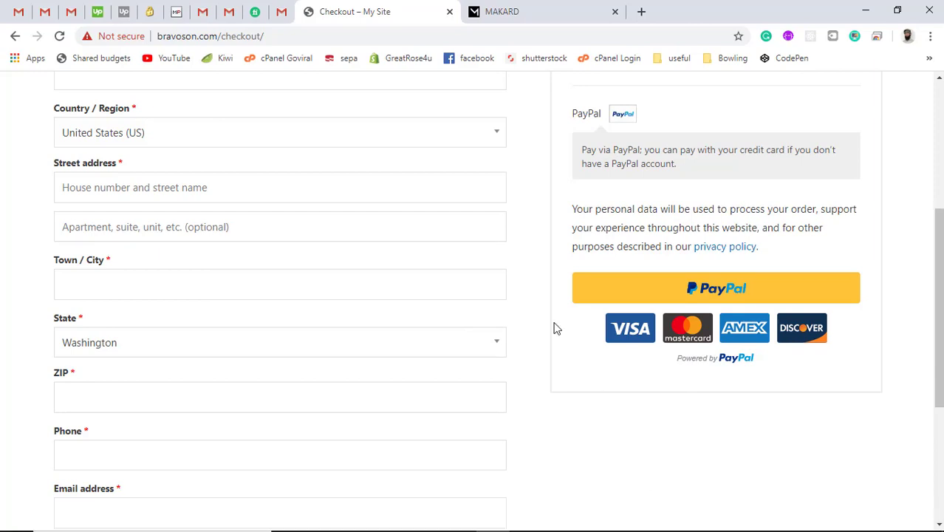
{"action": "scroll", "coordinate": [529, 300], "scroll_direction": "up", "scroll_amount": 2}
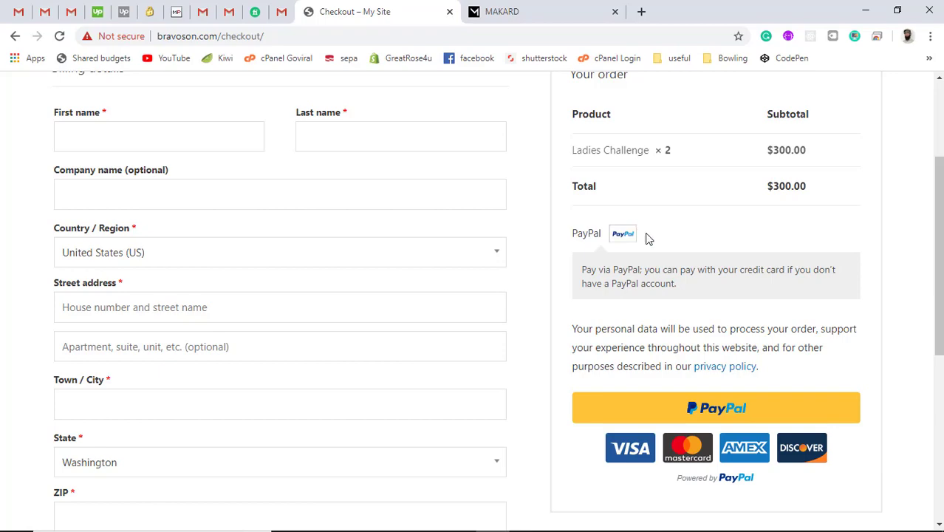
{"action": "scroll", "coordinate": [648, 238], "scroll_direction": "up", "scroll_amount": 2}
{"action": "scroll", "coordinate": [648, 238], "scroll_direction": "down", "scroll_amount": 3}
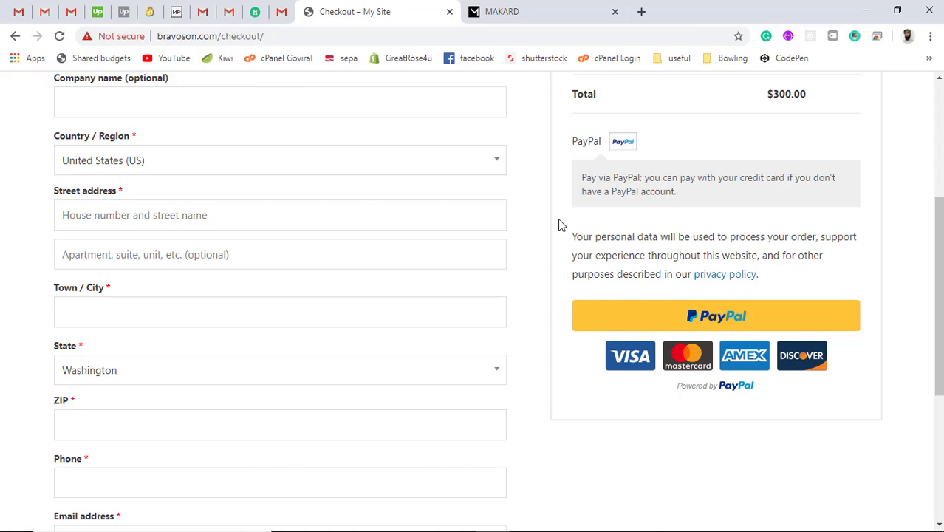
{"action": "scroll", "coordinate": [559, 225], "scroll_direction": "up", "scroll_amount": 1}
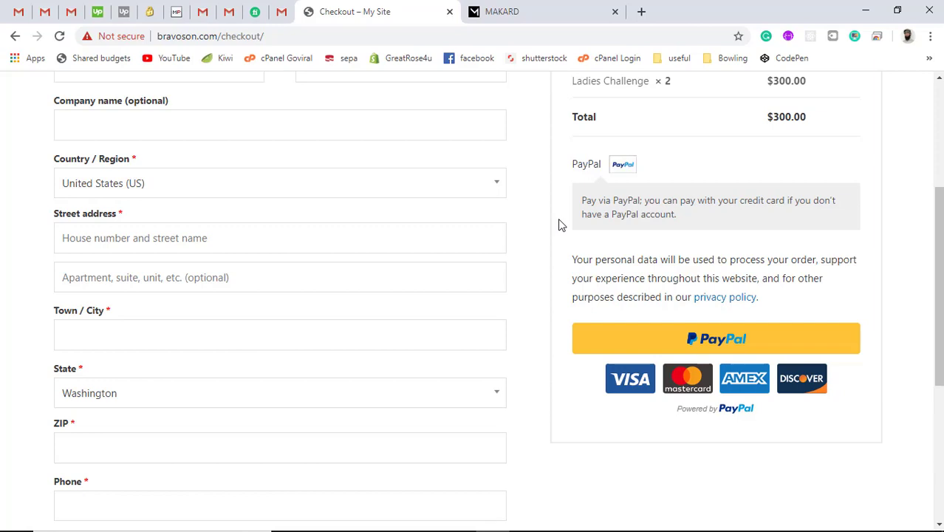
- Switch to the MAKARD store and add the Brushed Silver wallet from the featured collection to the cart
{"action": "left_click", "coordinate": [538, 5]}
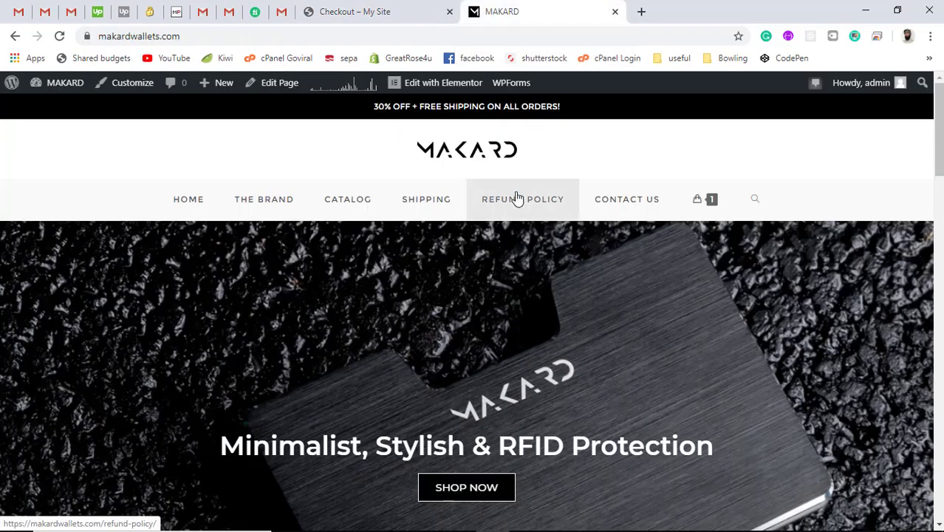
{"action": "scroll", "coordinate": [420, 280], "scroll_direction": "down", "scroll_amount": 5}
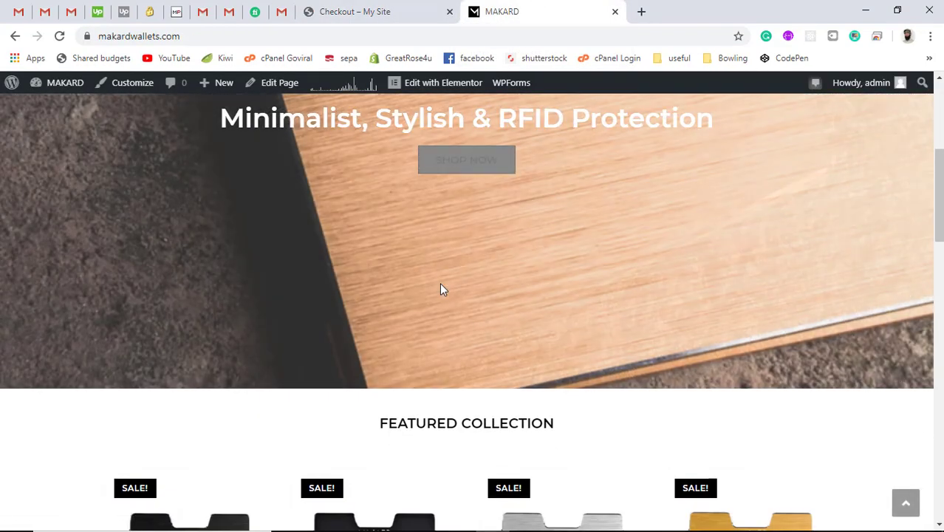
{"action": "scroll", "coordinate": [441, 289], "scroll_direction": "down", "scroll_amount": 9}
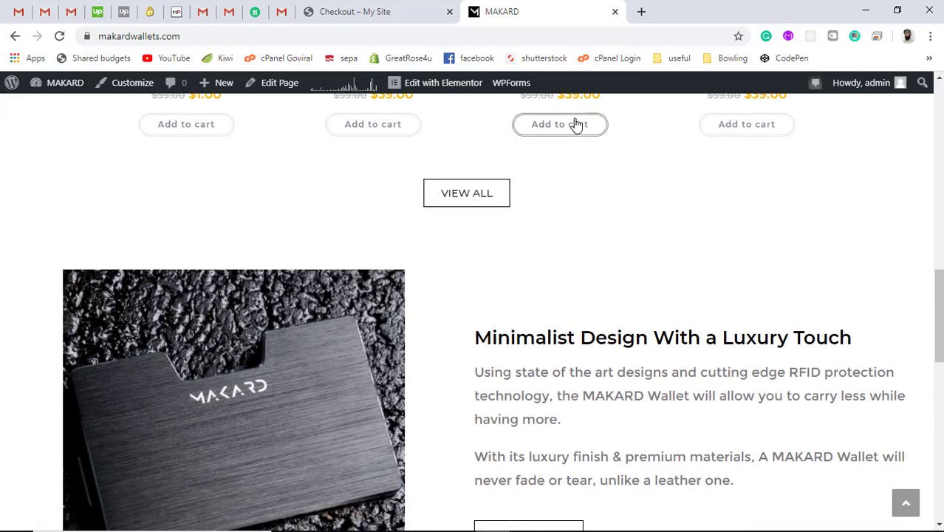
{"action": "left_click", "coordinate": [576, 124]}
{"action": "scroll", "coordinate": [573, 171], "scroll_direction": "up", "scroll_amount": 1}
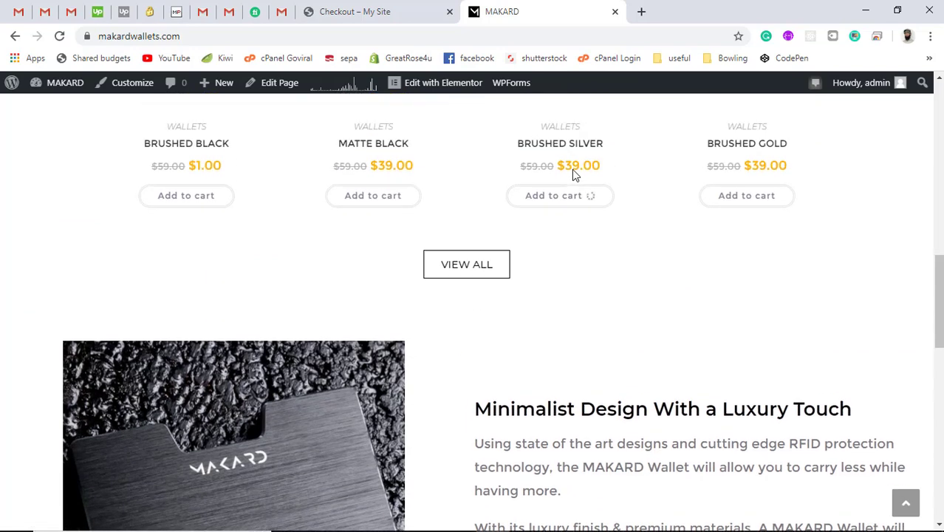
- Open the cart from the Brushed Silver wallet and view its totals and PayPal and card payment options
{"action": "scroll", "coordinate": [574, 174], "scroll_direction": "up", "scroll_amount": 4}
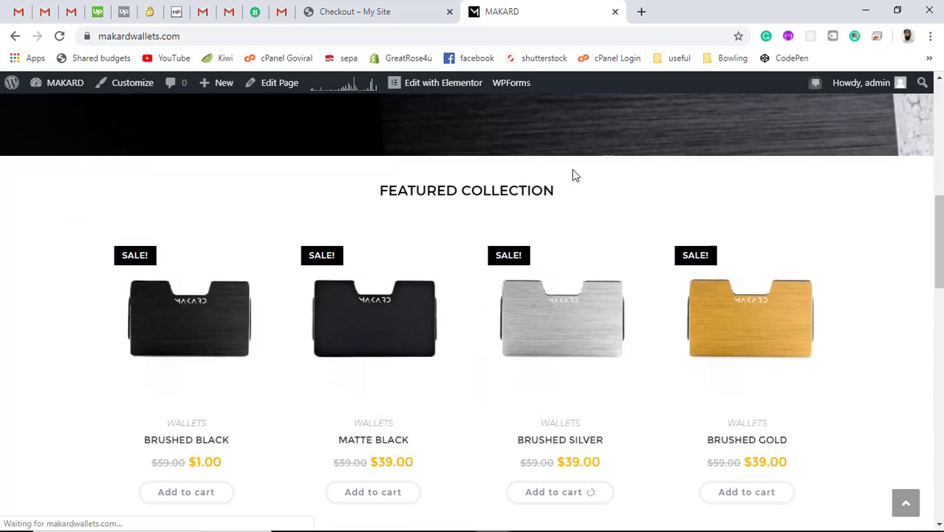
{"action": "scroll", "coordinate": [575, 174], "scroll_direction": "down", "scroll_amount": 5}
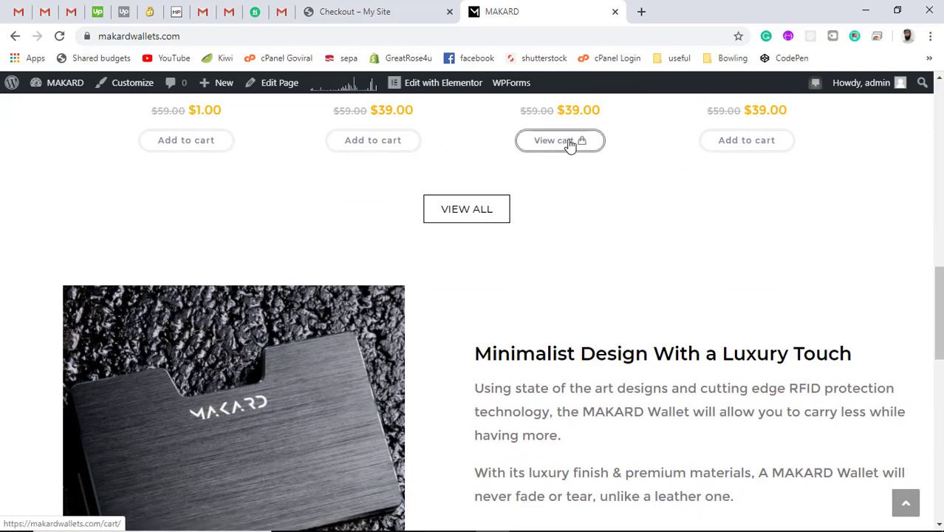
{"action": "left_click", "coordinate": [571, 145]}
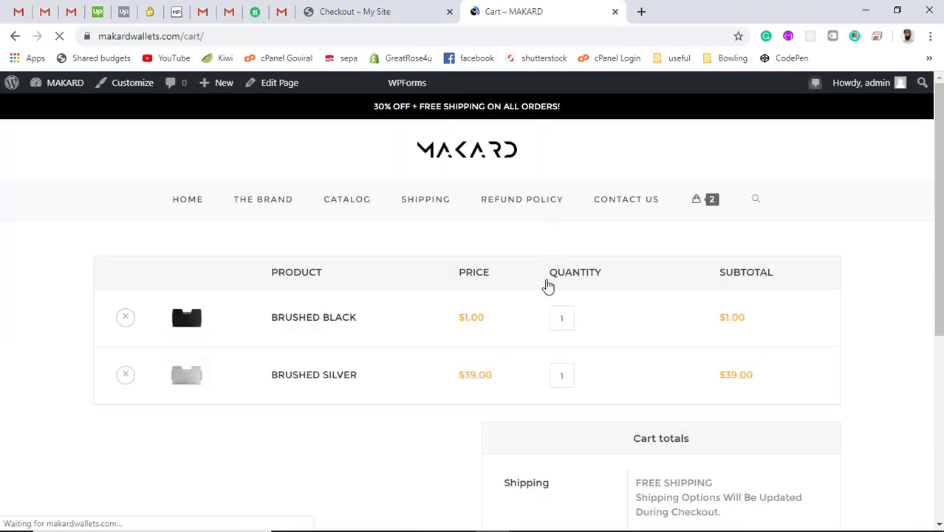
{"action": "scroll", "coordinate": [548, 287], "scroll_direction": "down", "scroll_amount": 5}
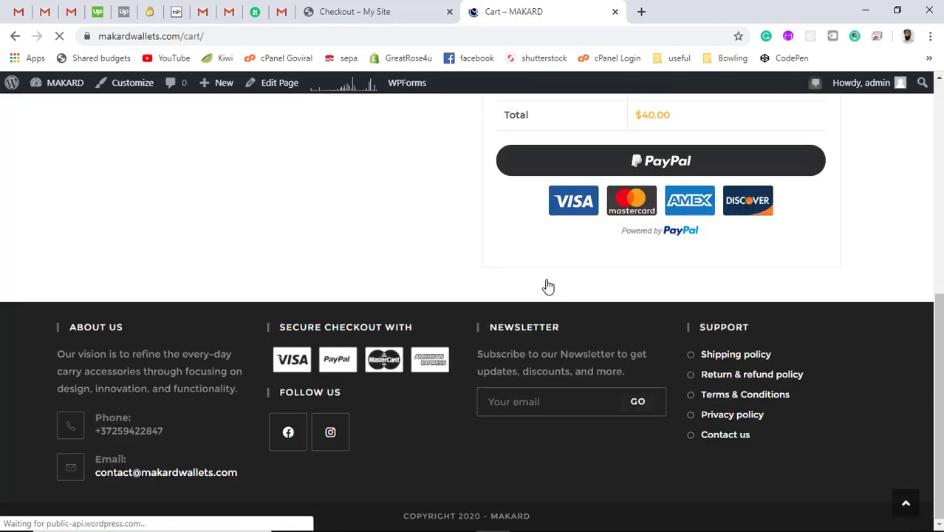
- Set the Brushed Black wallet's quantity to 2 in the cart and check the cart totals
{"action": "scroll", "coordinate": [548, 287], "scroll_direction": "up", "scroll_amount": 8}
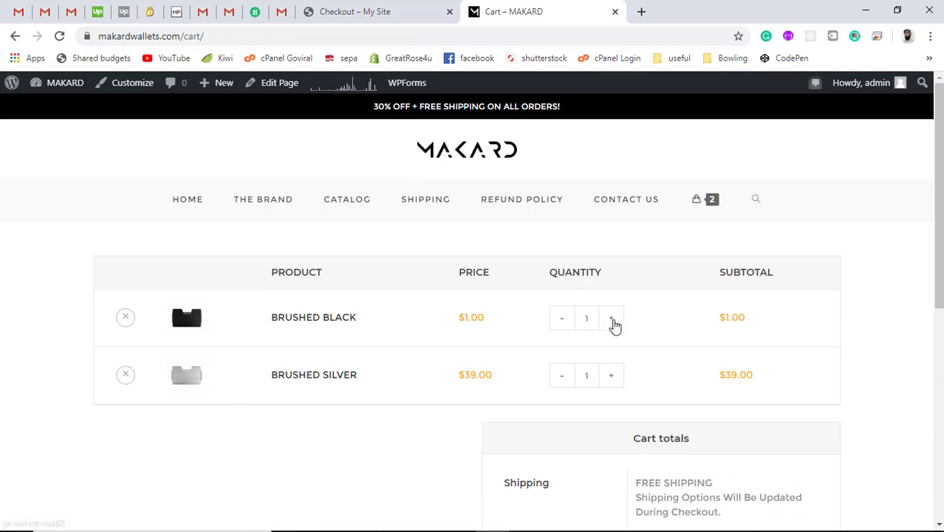
{"action": "left_click", "coordinate": [612, 323]}
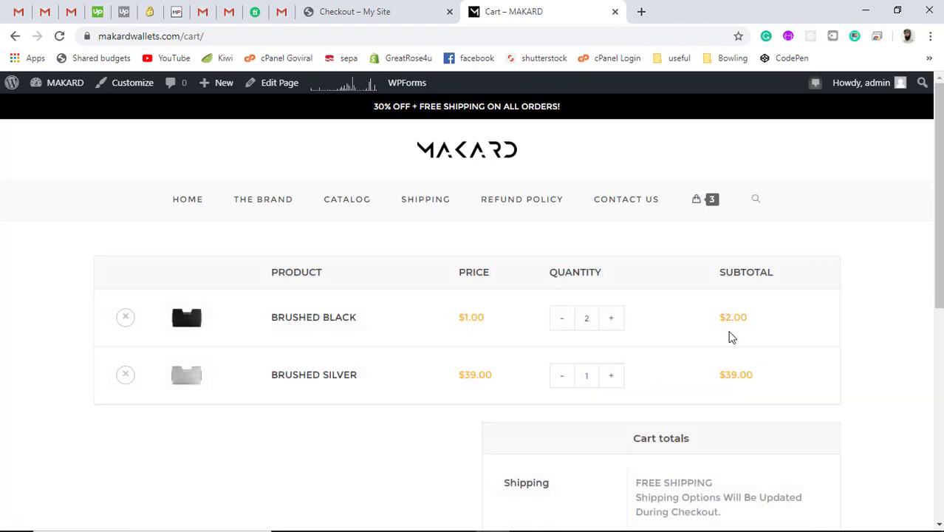
{"action": "scroll", "coordinate": [744, 320], "scroll_direction": "down", "scroll_amount": 6}
{"action": "scroll", "coordinate": [745, 319], "scroll_direction": "up", "scroll_amount": 3}
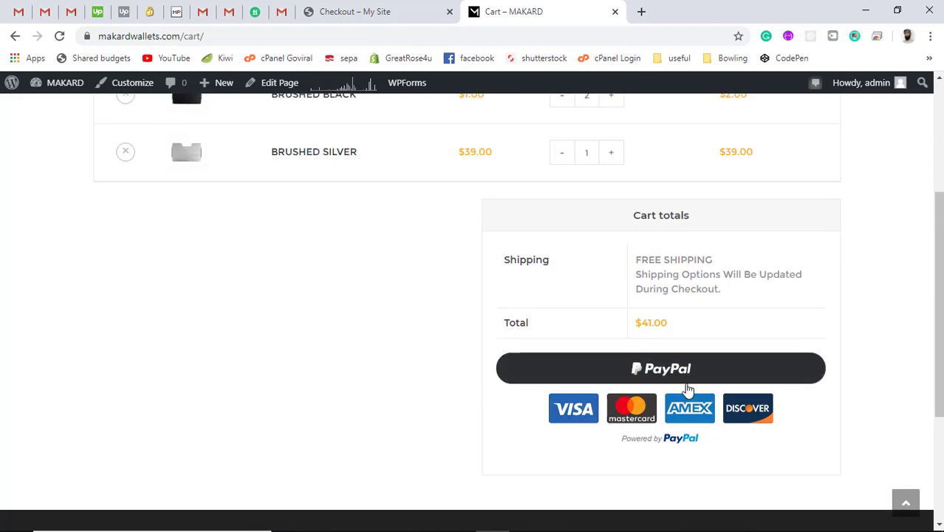
- Expand the Visa card payment option under the cart totals, and return to the full list of payment options
{"action": "left_click", "coordinate": [574, 411]}
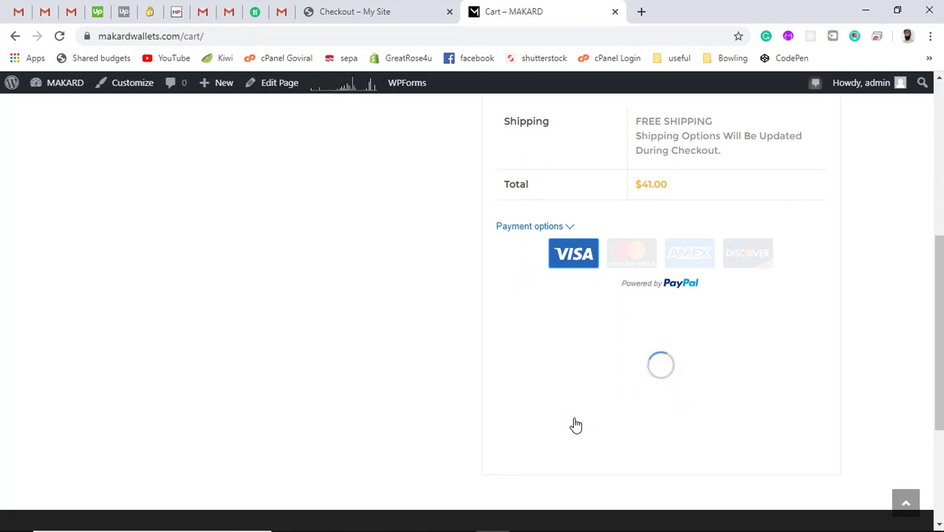
{"action": "left_click", "coordinate": [539, 226]}
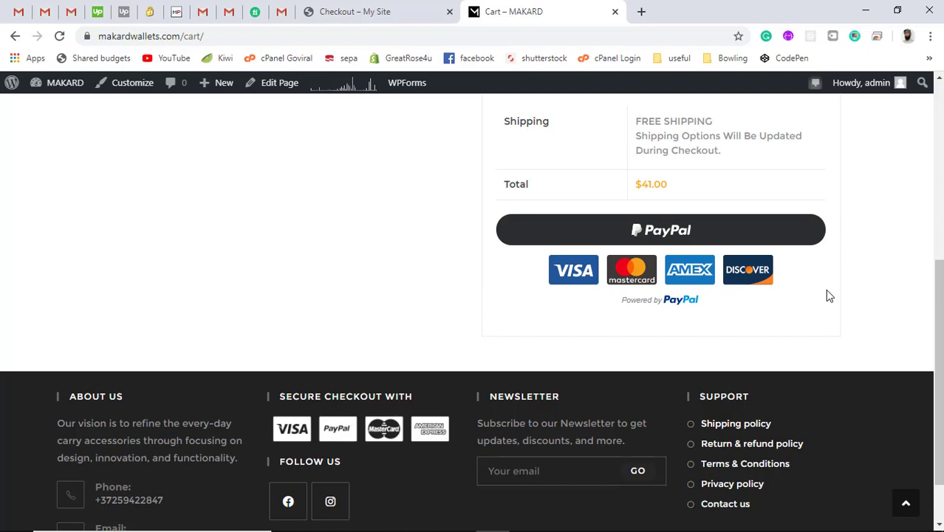
{"action": "scroll", "coordinate": [828, 296], "scroll_direction": "up", "scroll_amount": 5}
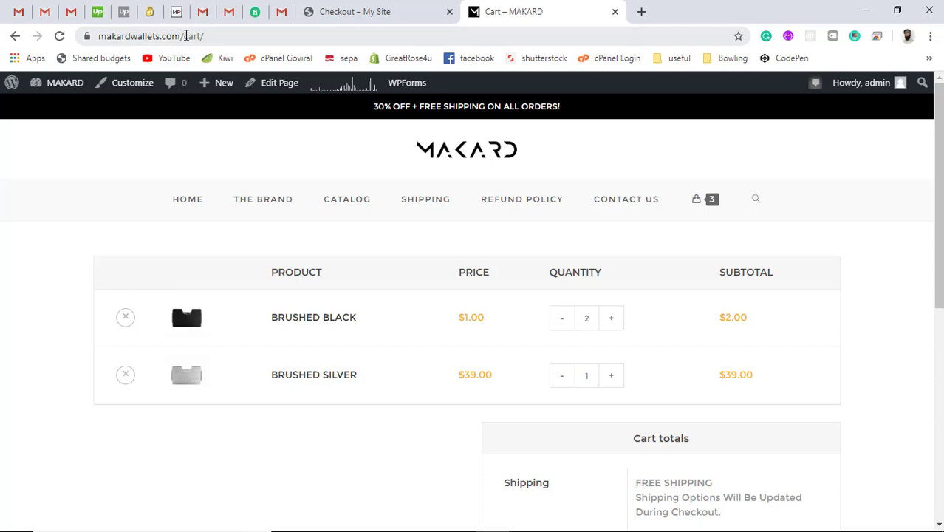
- Go to makardwallets.com/checkout
{"action": "left_click_drag", "start_coordinate": [185, 35], "coordinate": [326, 34]}
{"action": "type", "text": "checkout"}
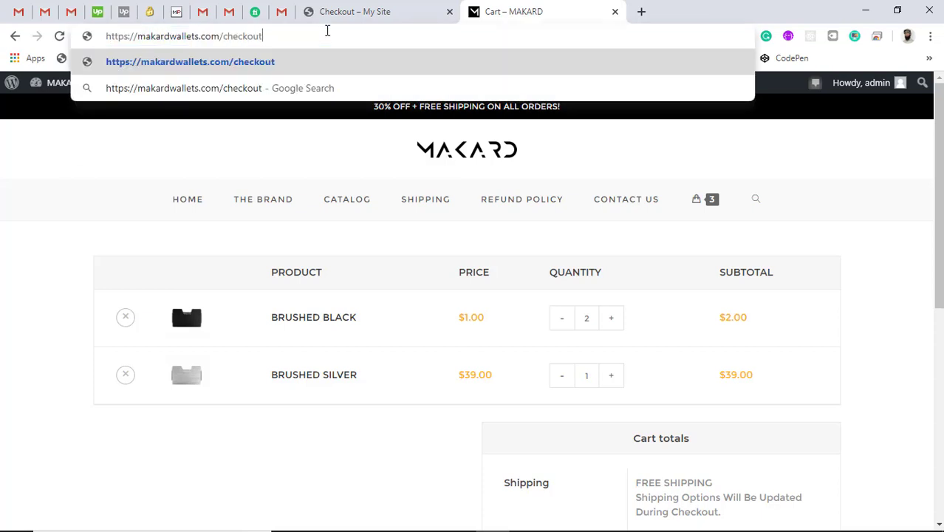
{"action": "key", "text": "Return"}
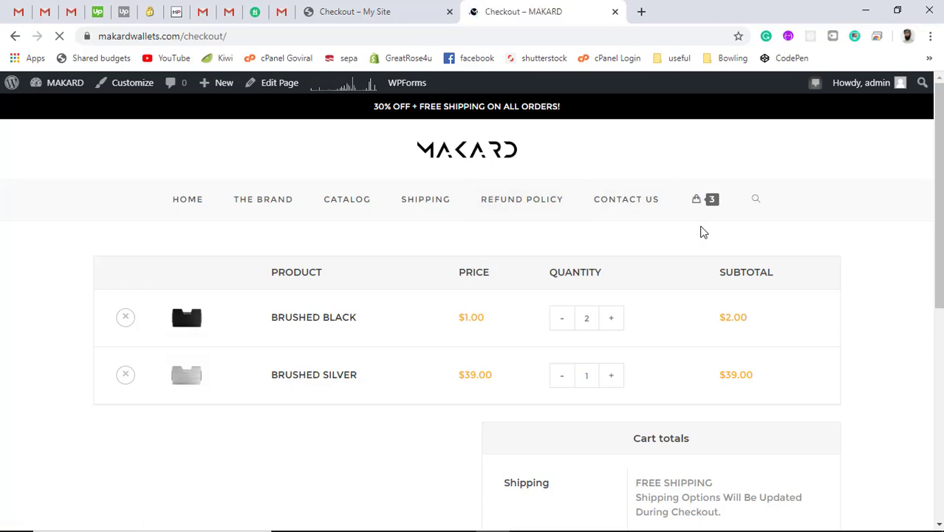
- Examine the MAKARD checkout page's billing details, order summary, terms checkbox and PayPal and card payment options
{"action": "scroll", "coordinate": [703, 233], "scroll_direction": "down", "scroll_amount": 12}
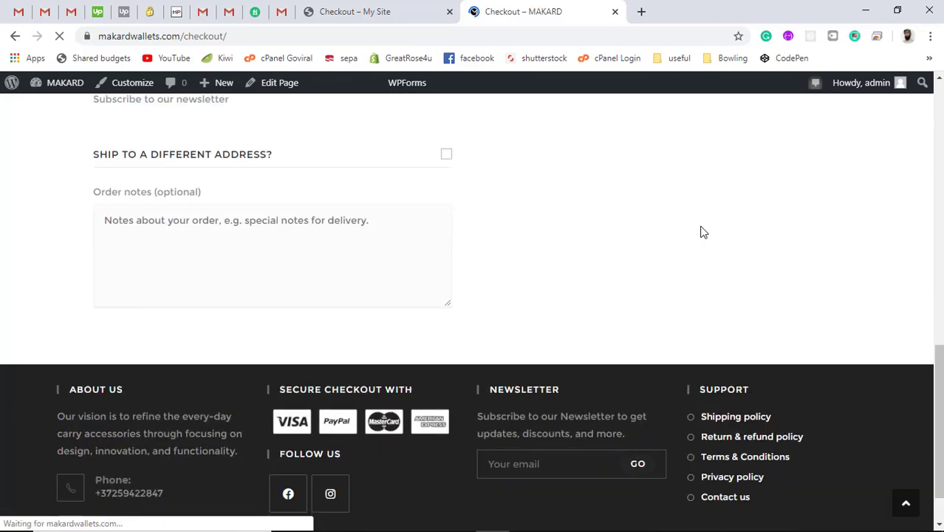
{"action": "scroll", "coordinate": [703, 233], "scroll_direction": "up", "scroll_amount": 10}
{"action": "scroll", "coordinate": [702, 232], "scroll_direction": "up", "scroll_amount": 1}
{"action": "scroll", "coordinate": [703, 232], "scroll_direction": "down", "scroll_amount": 8}
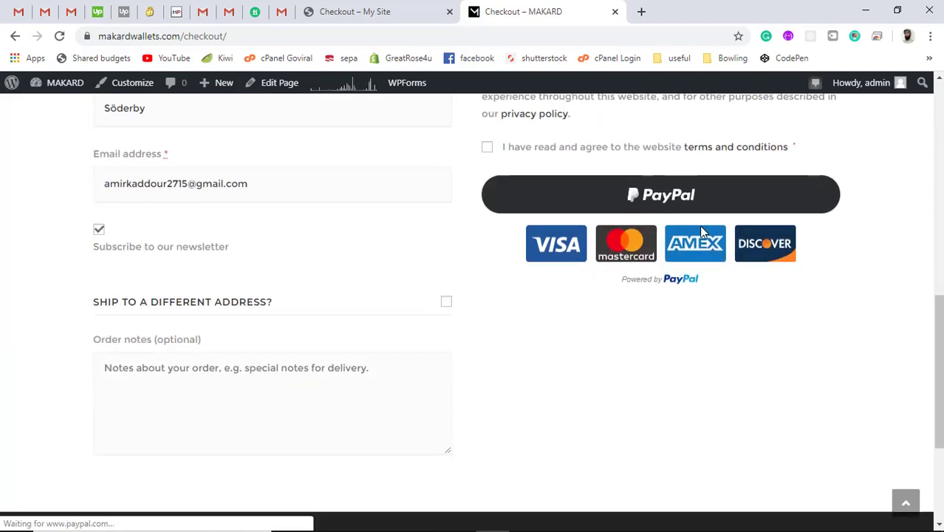
{"action": "scroll", "coordinate": [703, 233], "scroll_direction": "down", "scroll_amount": 1}
{"action": "scroll", "coordinate": [703, 233], "scroll_direction": "up", "scroll_amount": 1}
{"action": "scroll", "coordinate": [703, 231], "scroll_direction": "up", "scroll_amount": 1}
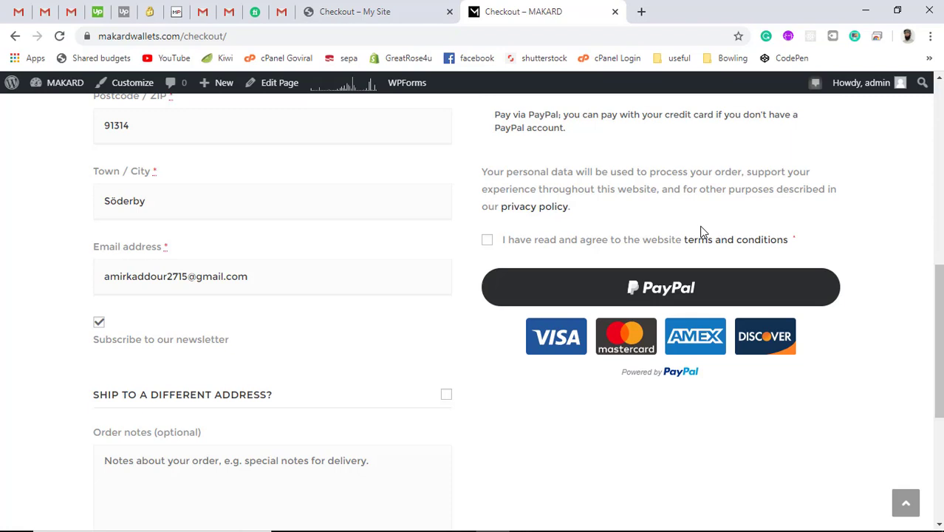
{"action": "scroll", "coordinate": [703, 232], "scroll_direction": "up", "scroll_amount": 7}
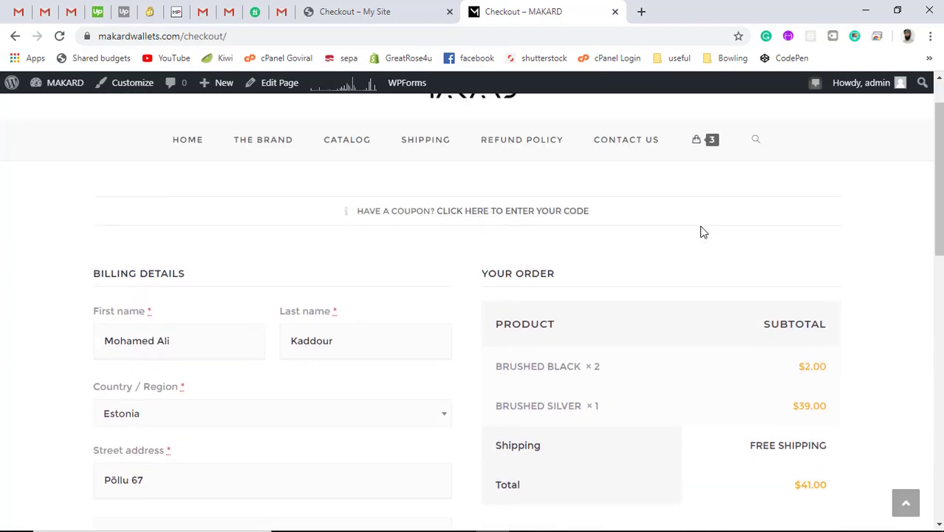
{"action": "scroll", "coordinate": [703, 232], "scroll_direction": "up", "scroll_amount": 1}
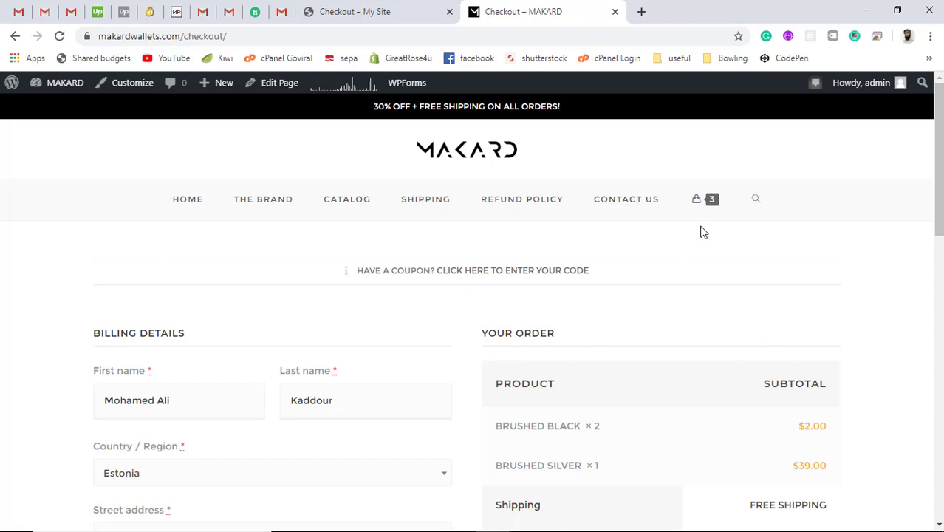
{"action": "scroll", "coordinate": [703, 232], "scroll_direction": "down", "scroll_amount": 3}
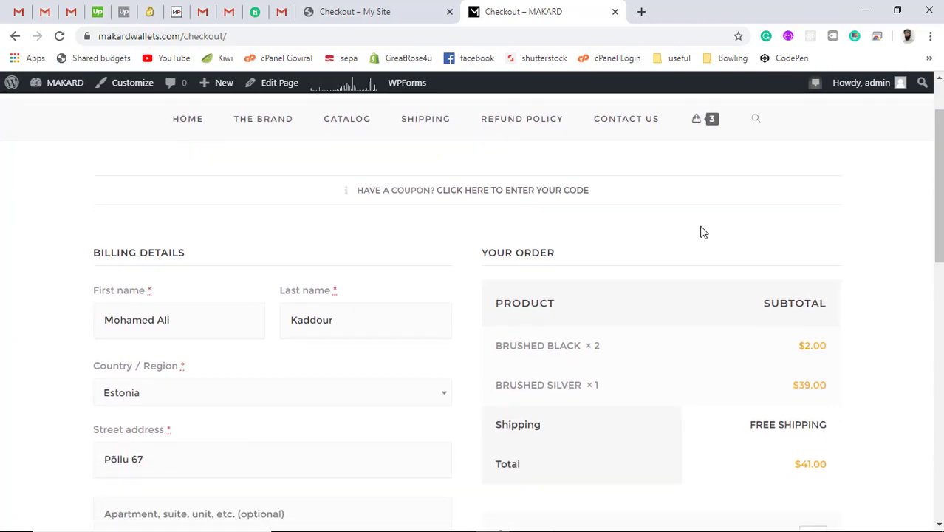
{"action": "scroll", "coordinate": [703, 232], "scroll_direction": "down", "scroll_amount": 3}
{"action": "scroll", "coordinate": [702, 232], "scroll_direction": "down", "scroll_amount": 2}
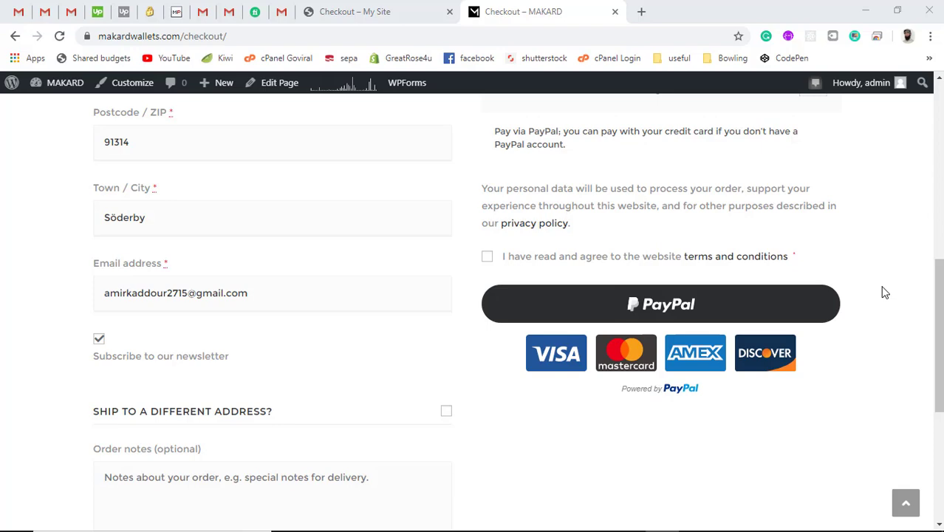
{"action": "scroll", "coordinate": [886, 293], "scroll_direction": "up", "scroll_amount": 3}
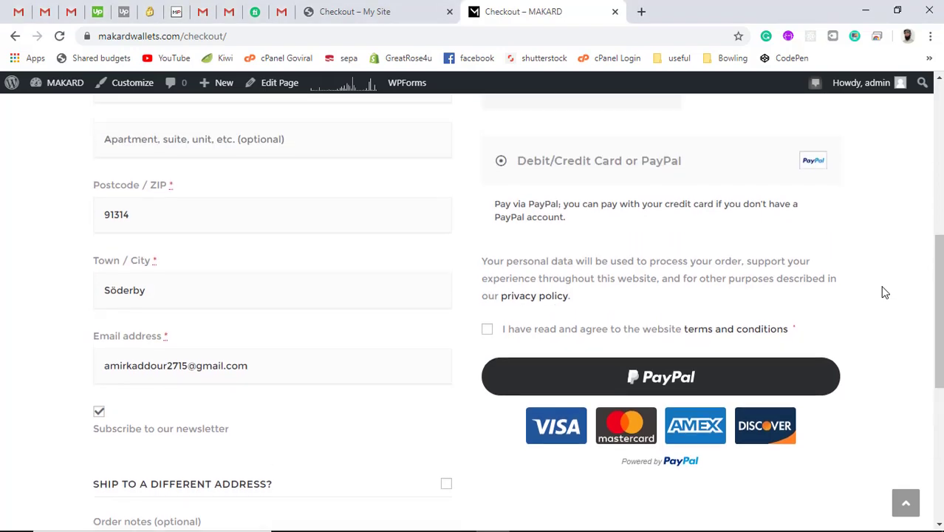
{"action": "scroll", "coordinate": [886, 293], "scroll_direction": "up", "scroll_amount": 2}
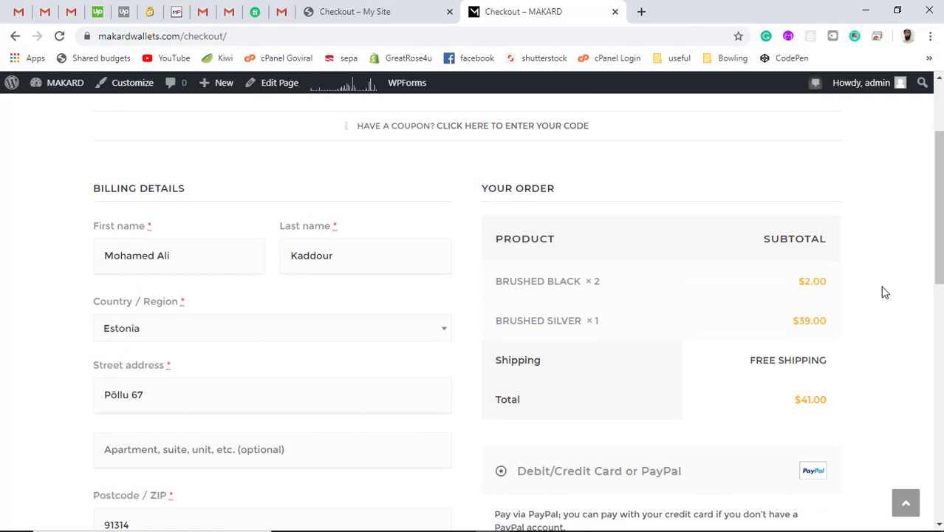
{"action": "scroll", "coordinate": [885, 292], "scroll_direction": "down", "scroll_amount": 6}
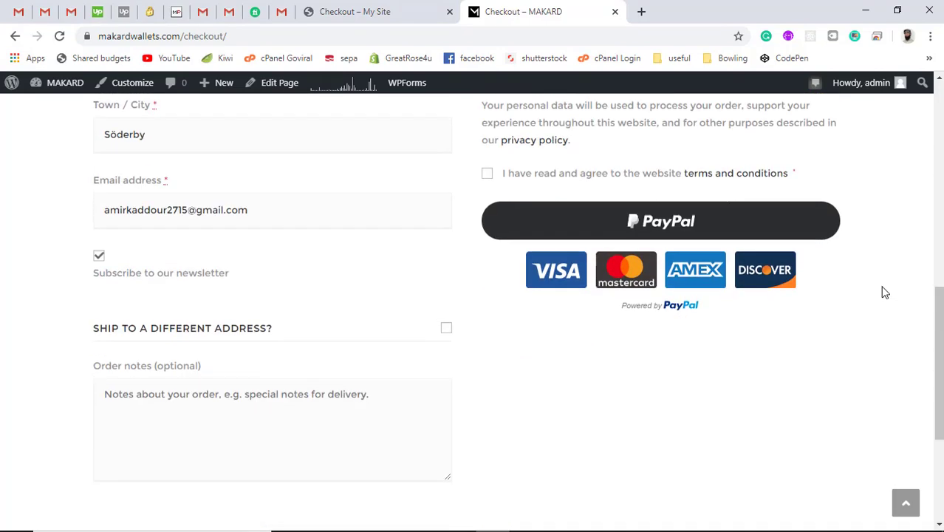
{"action": "scroll", "coordinate": [886, 293], "scroll_direction": "down", "scroll_amount": 2}
{"action": "scroll", "coordinate": [885, 293], "scroll_direction": "up", "scroll_amount": 2}
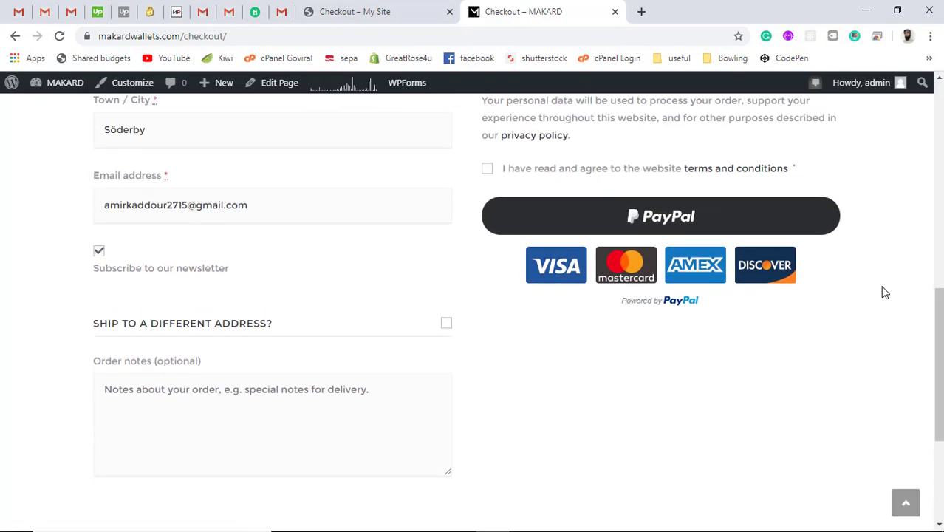